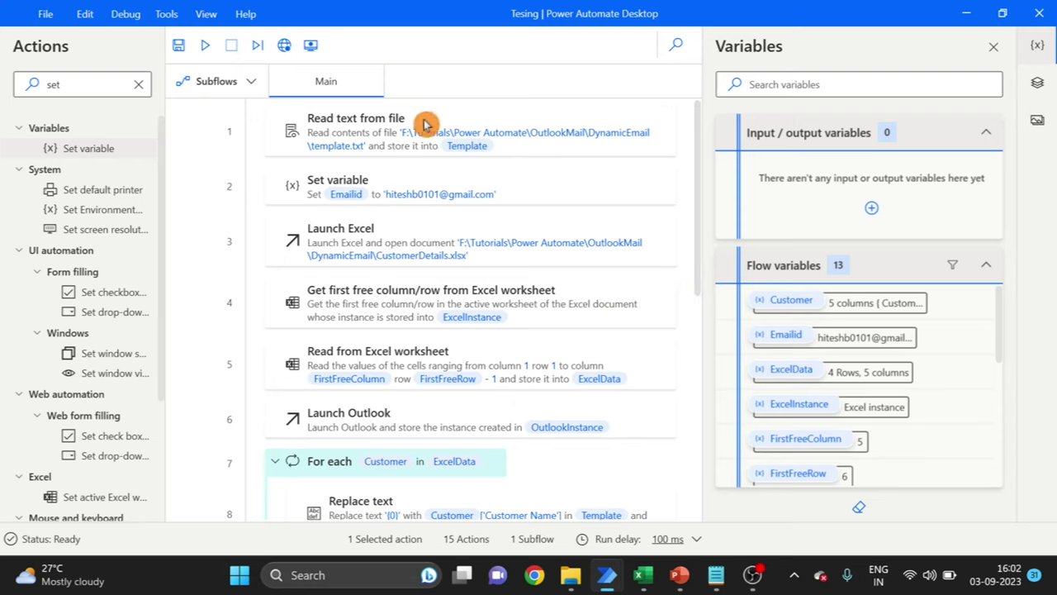
- Scroll the flow down to steps 7–14, ending at Send email message through Outlook
left_click(702, 177)
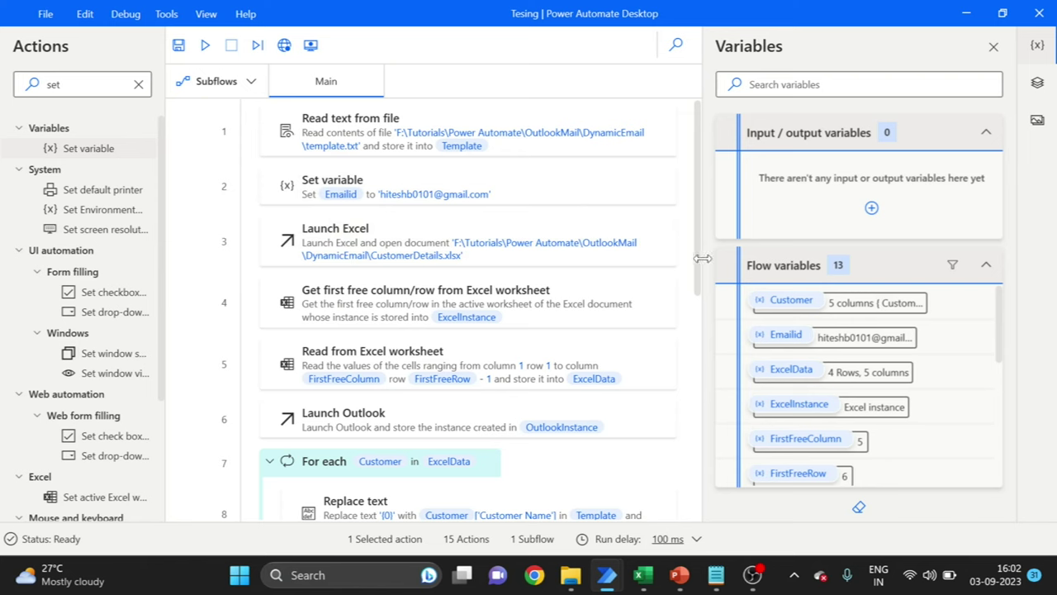
scroll(325, 207, "down", 1)
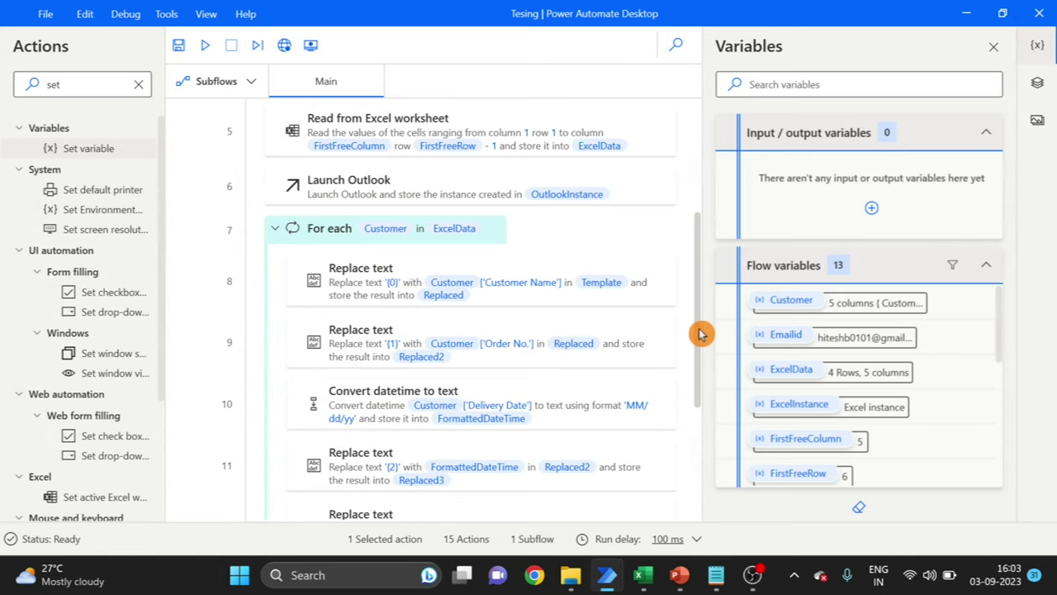
scroll(700, 349, "down", 3)
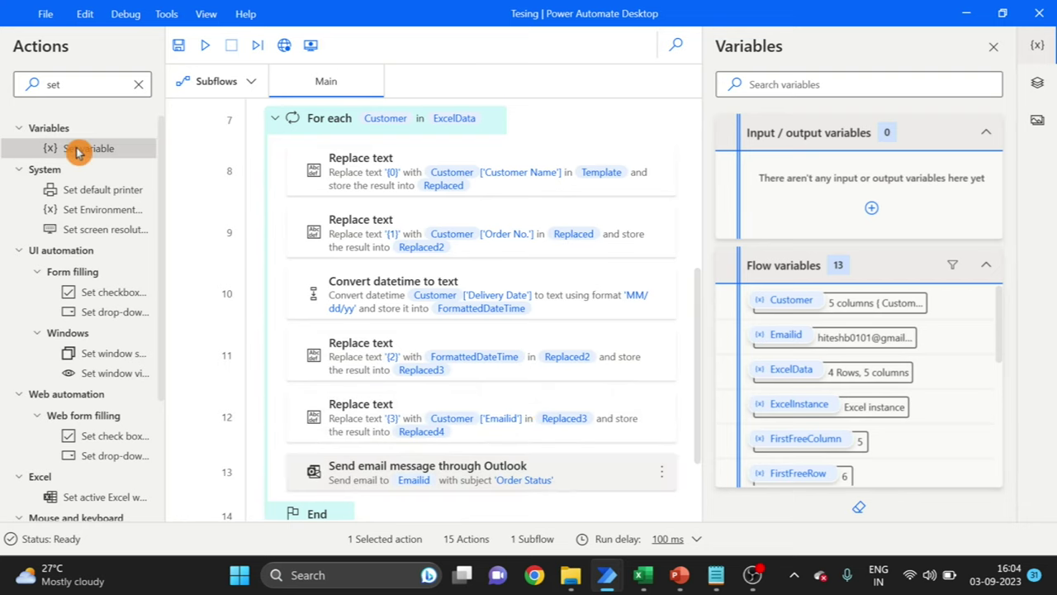
- Insert a Set variable action above the Send email step, named AttachementFolderPath
left_click_drag(77, 151, 394, 429)
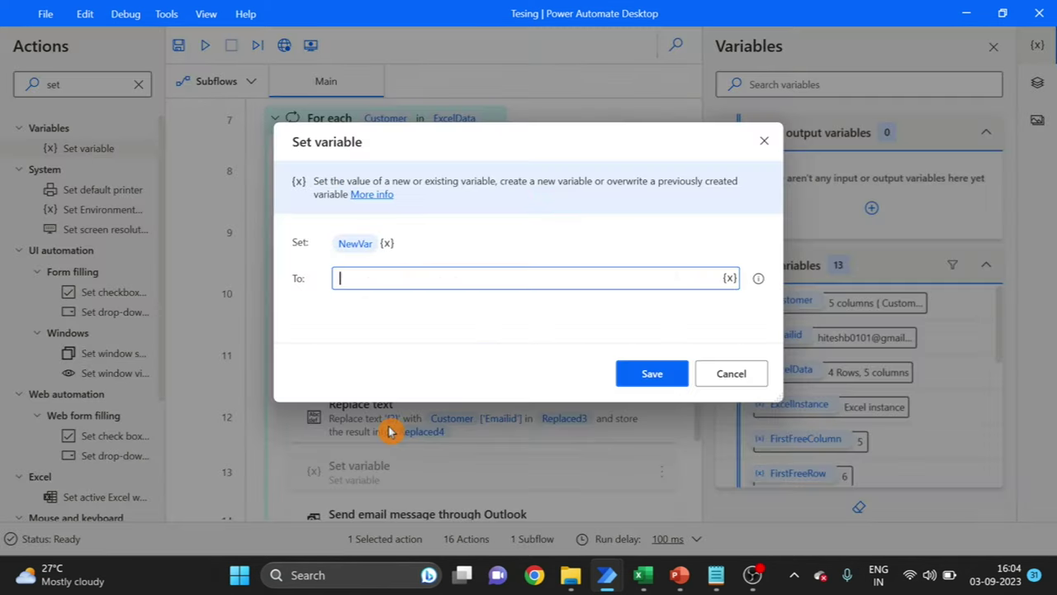
left_click(352, 246)
type("AttachementFolderPath")
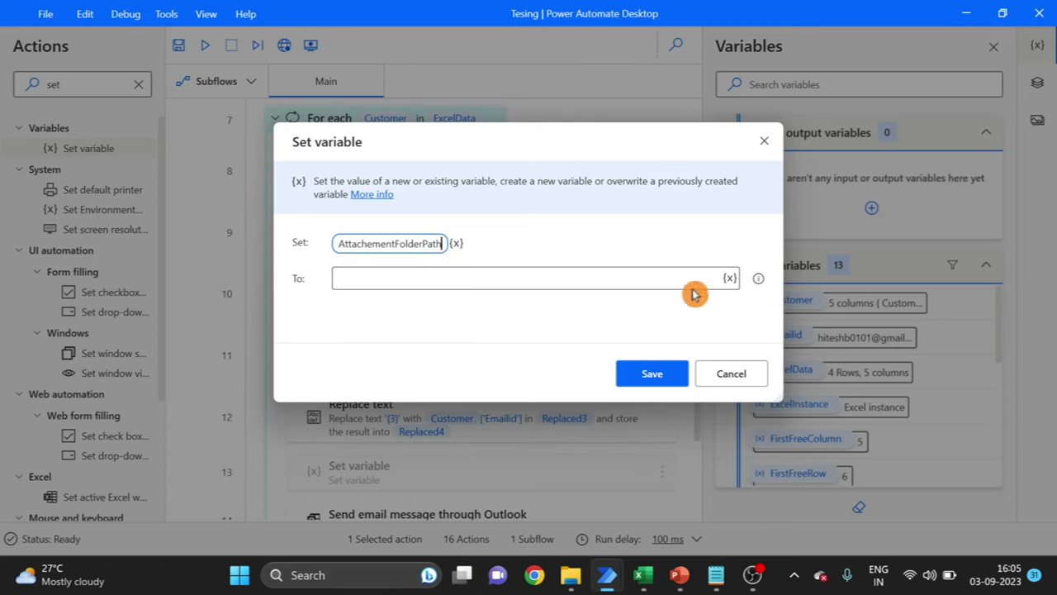
left_click(552, 277)
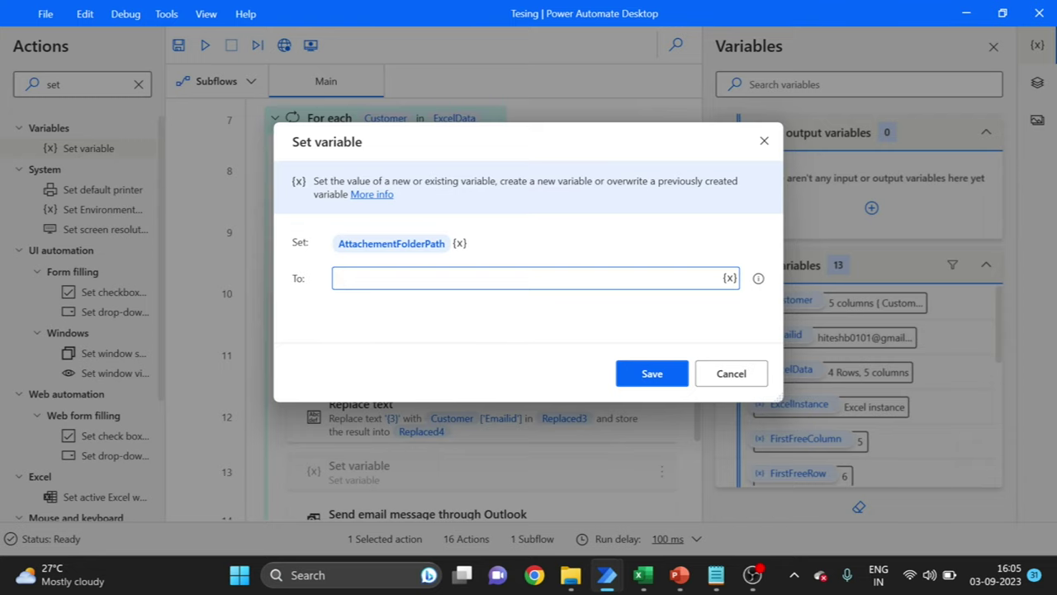
- Open the Attachments folder in File Explorer and select its full path in the address bar
key("alt+Tab")
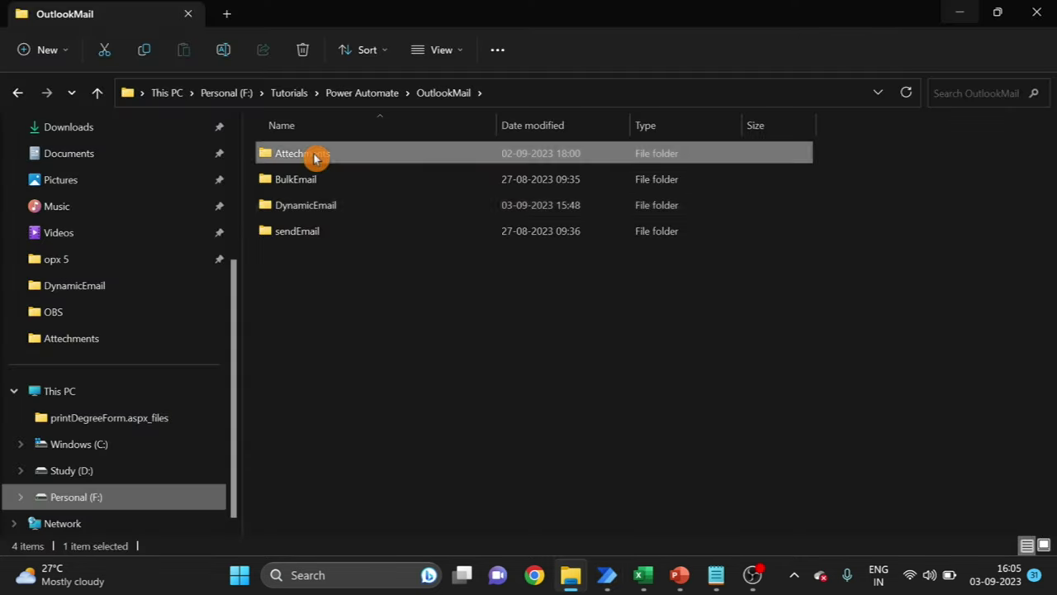
double_click(312, 150)
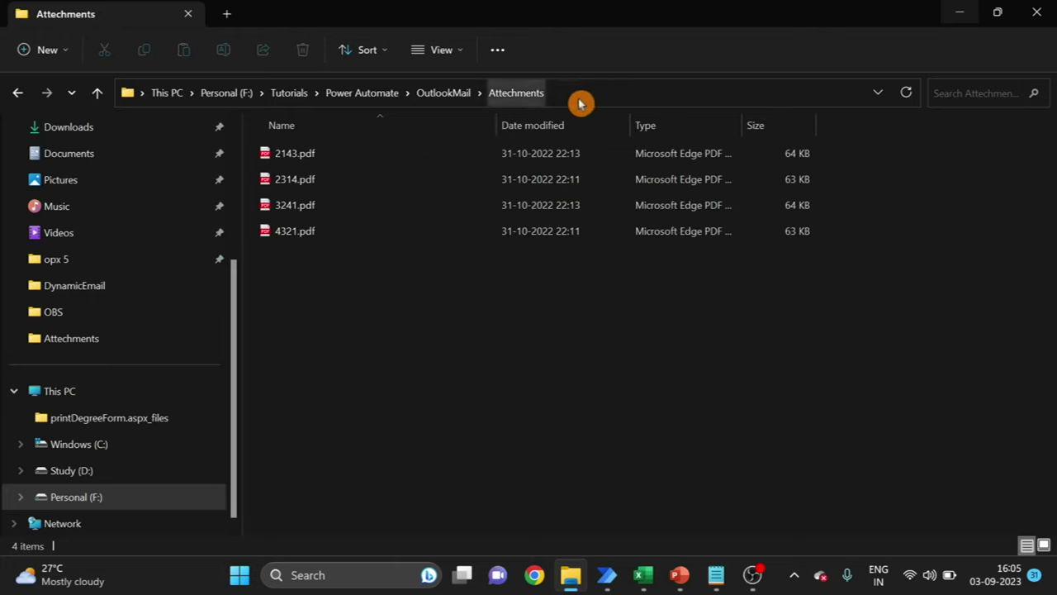
left_click(608, 95)
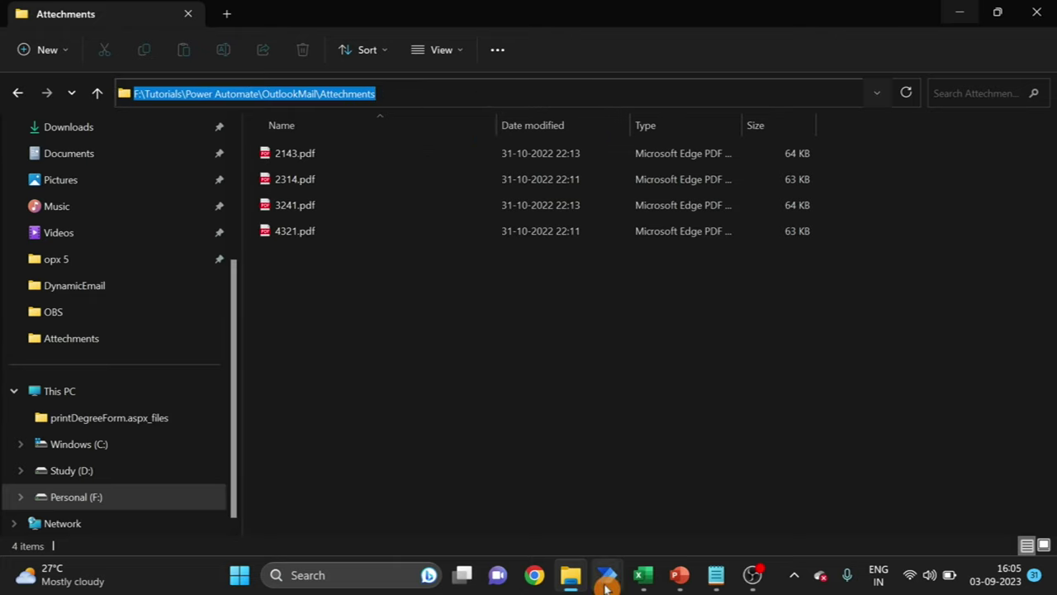
- Save the Attachments path into AttachementFolderPath and add a second Set variable named AttachmentFile
mouse_move(607, 575)
left_click(705, 475)
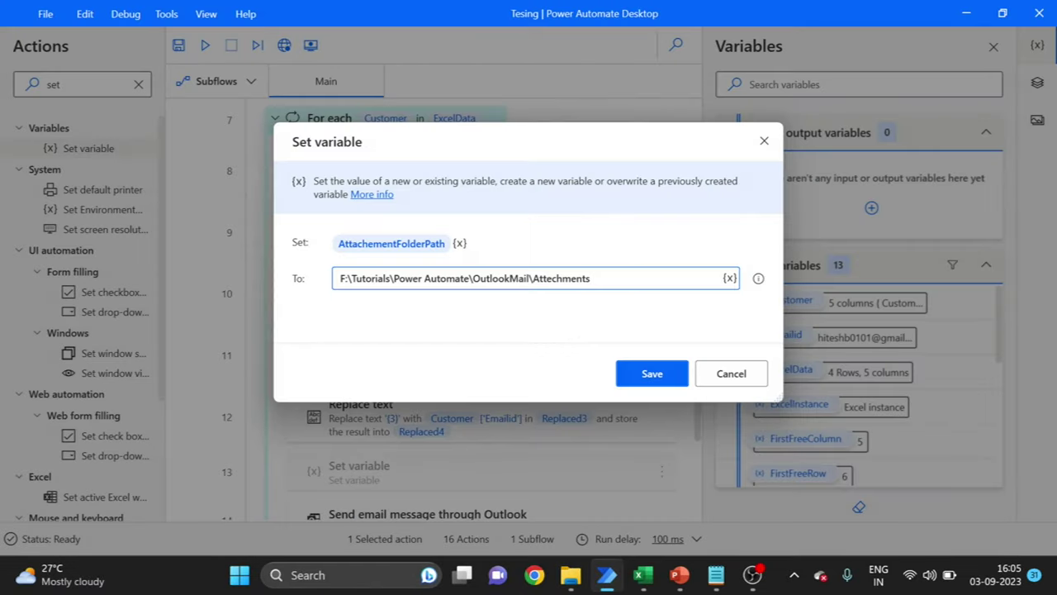
left_click(652, 376)
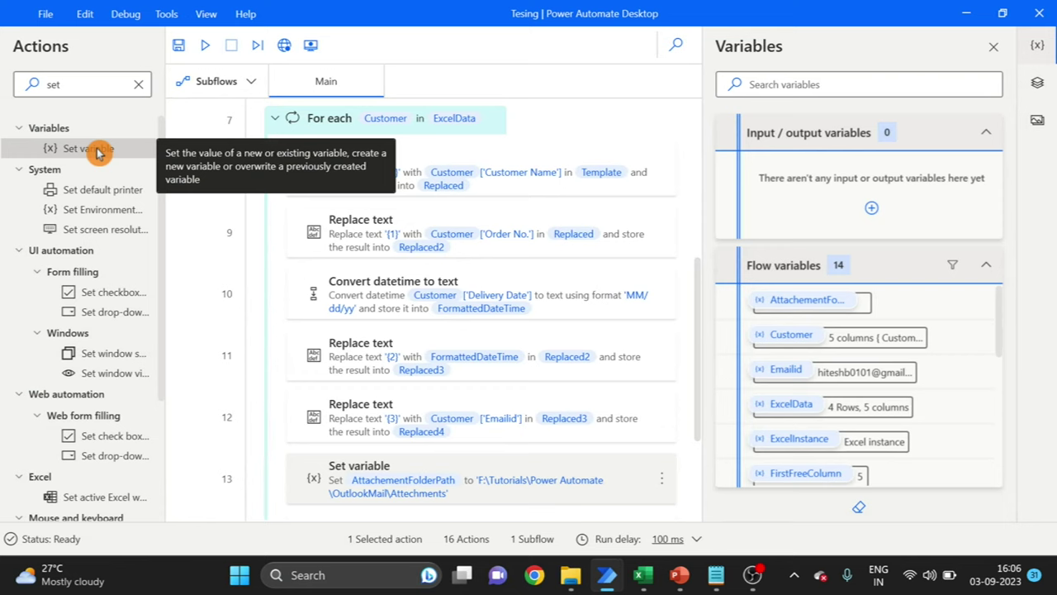
left_click_drag(97, 152, 417, 493)
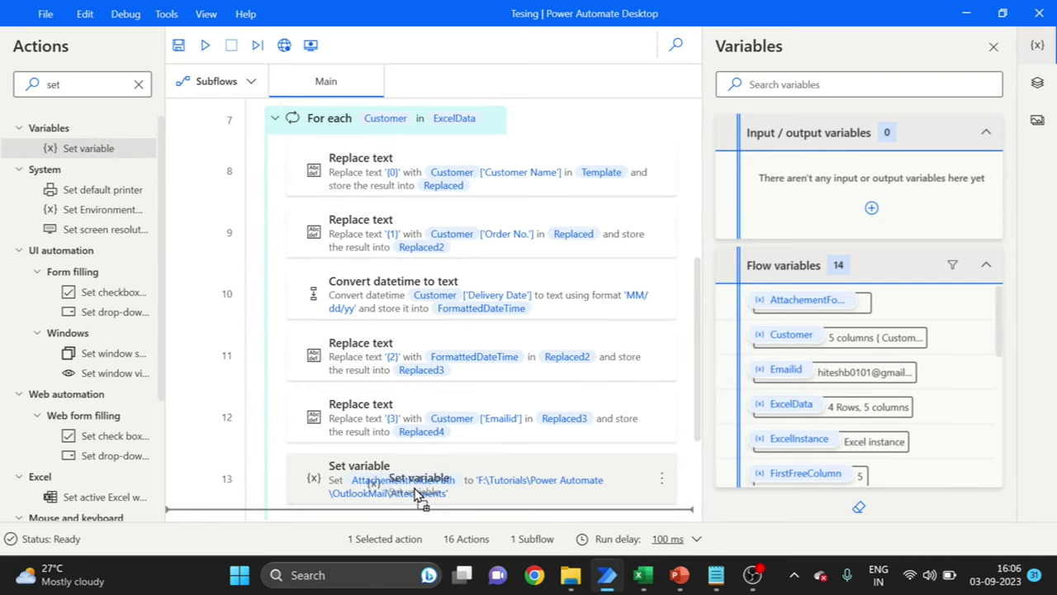
left_click_drag(417, 493, 415, 504)
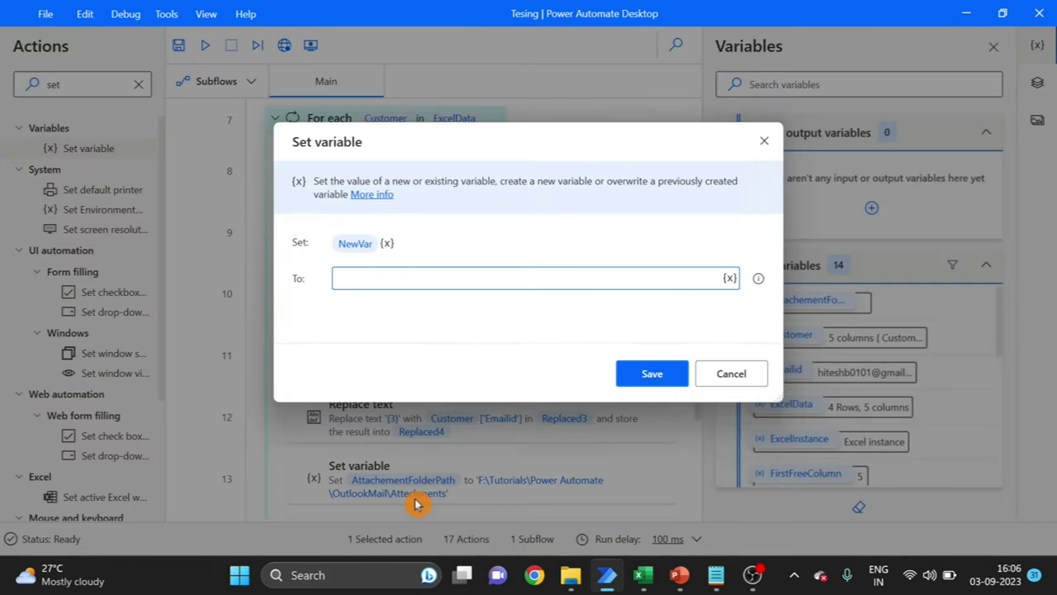
left_click(350, 242)
type("AttachmentFile")
key("Tab")
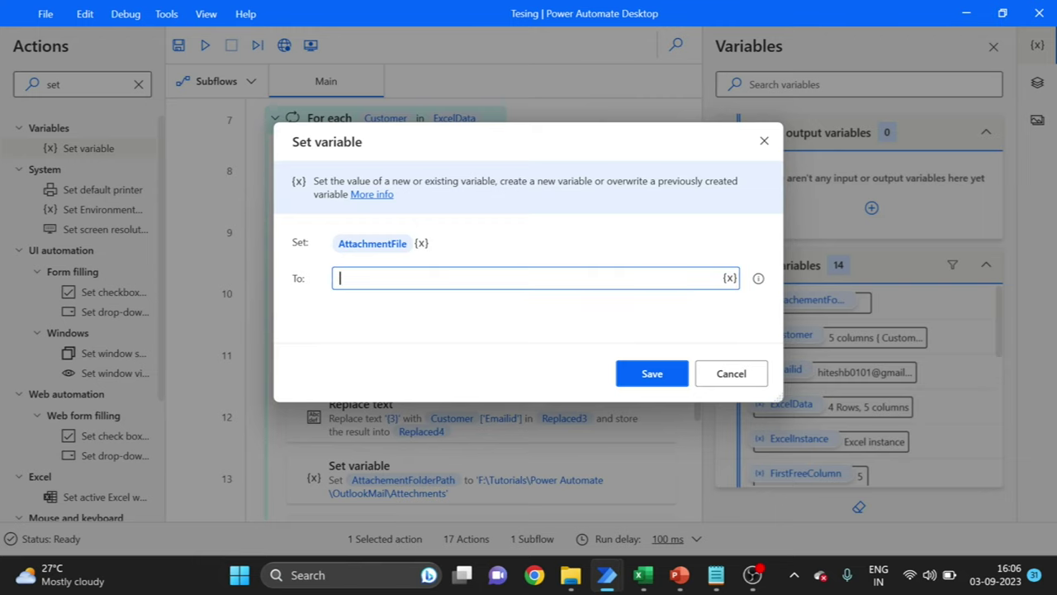
- Build AttachmentFile's value from %AttachementFolderPath%\ plus the Customer variable
left_click(731, 283)
double_click(322, 363)
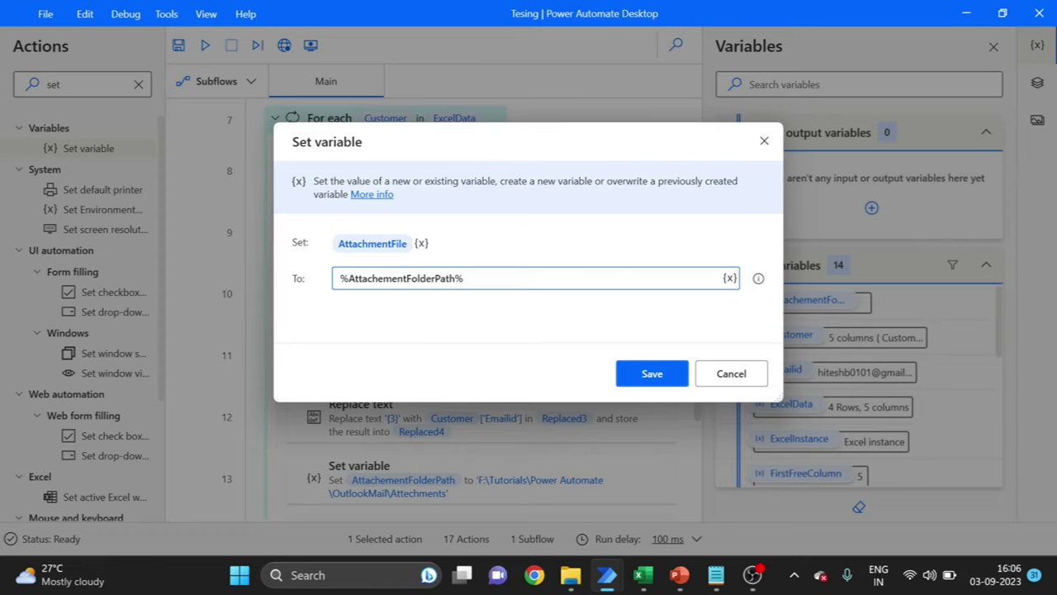
left_click(733, 283)
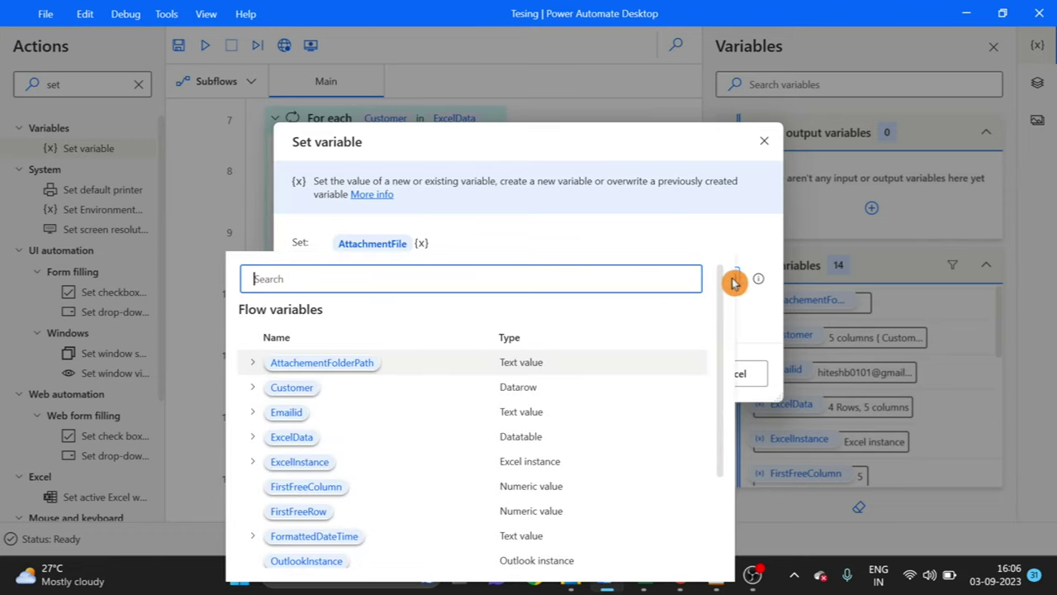
double_click(300, 395)
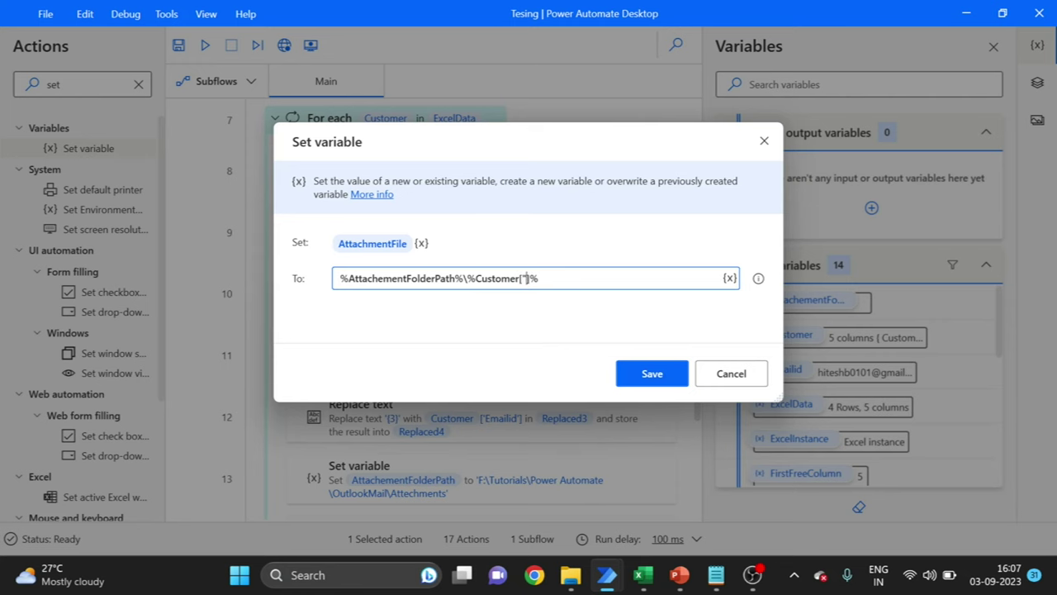
left_click(643, 574)
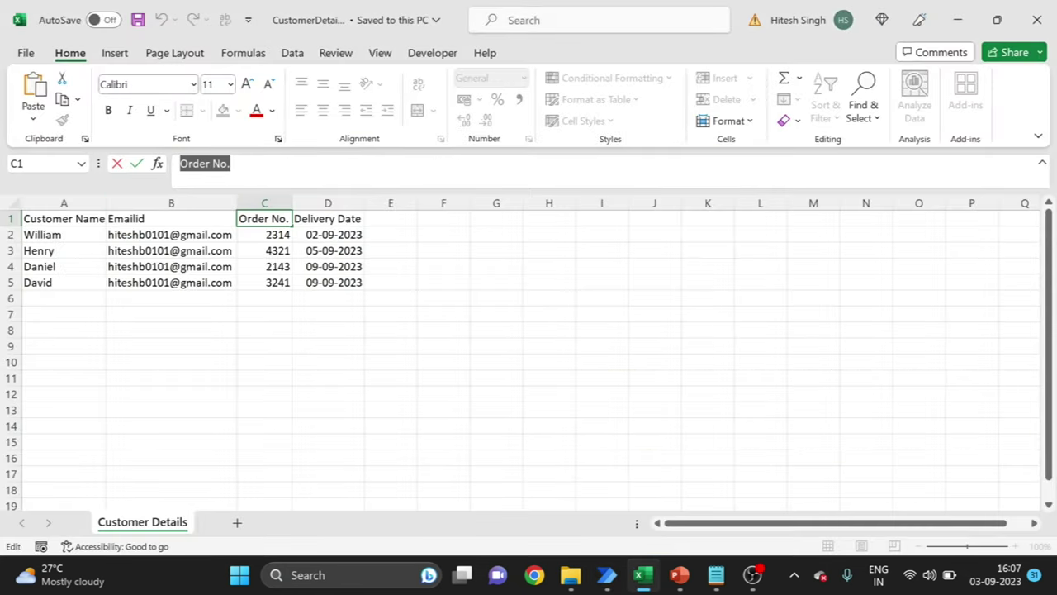
left_click_drag(231, 163, 119, 170)
left_click(668, 488)
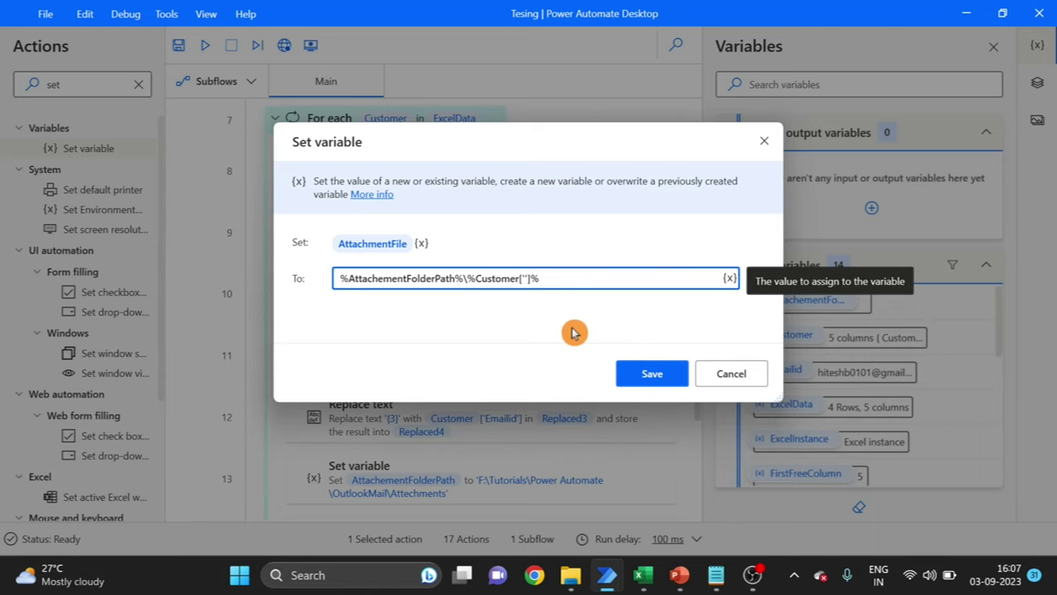
- Complete AttachmentFile as %AttachementFolderPath%\%Customer['Order No.']%.pdf and save it
type("Order No.")
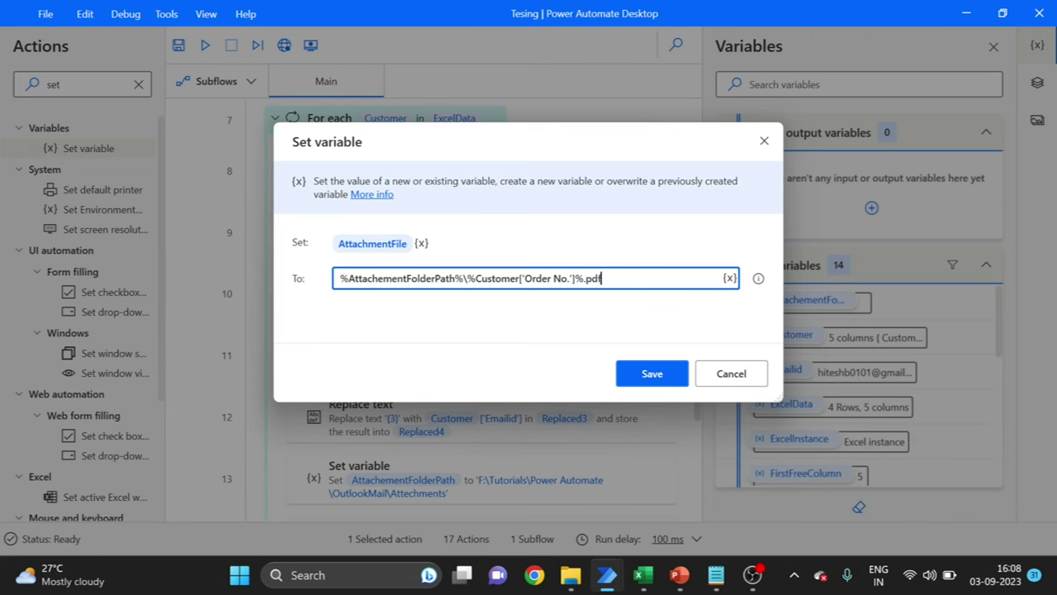
left_click(648, 377)
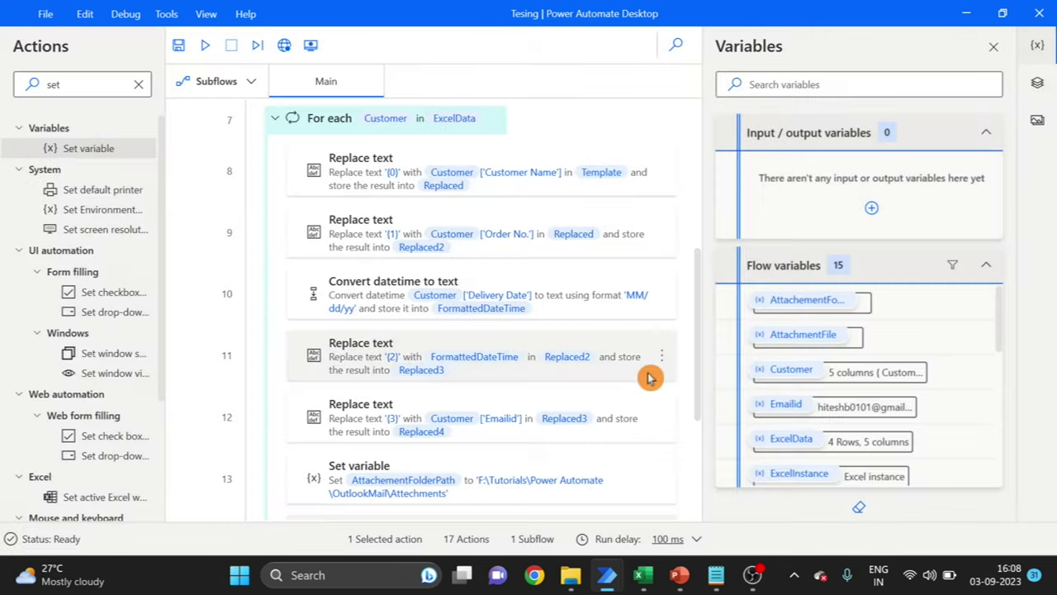
mouse_move(570, 575)
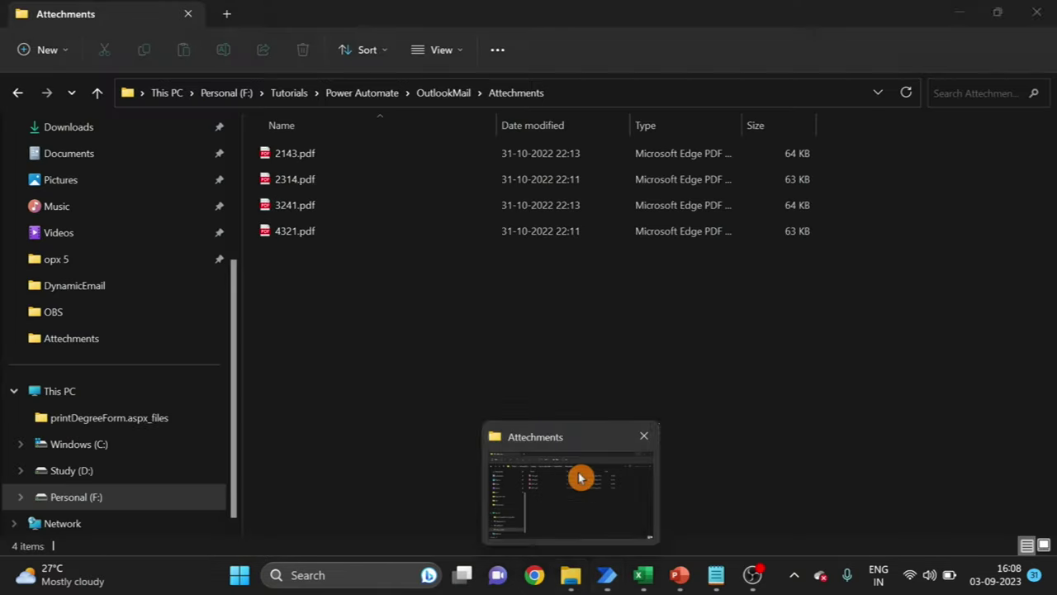
- Finish the Order No. header cell in Excel and show the Attachments folder's four order PDFs
left_click(581, 476)
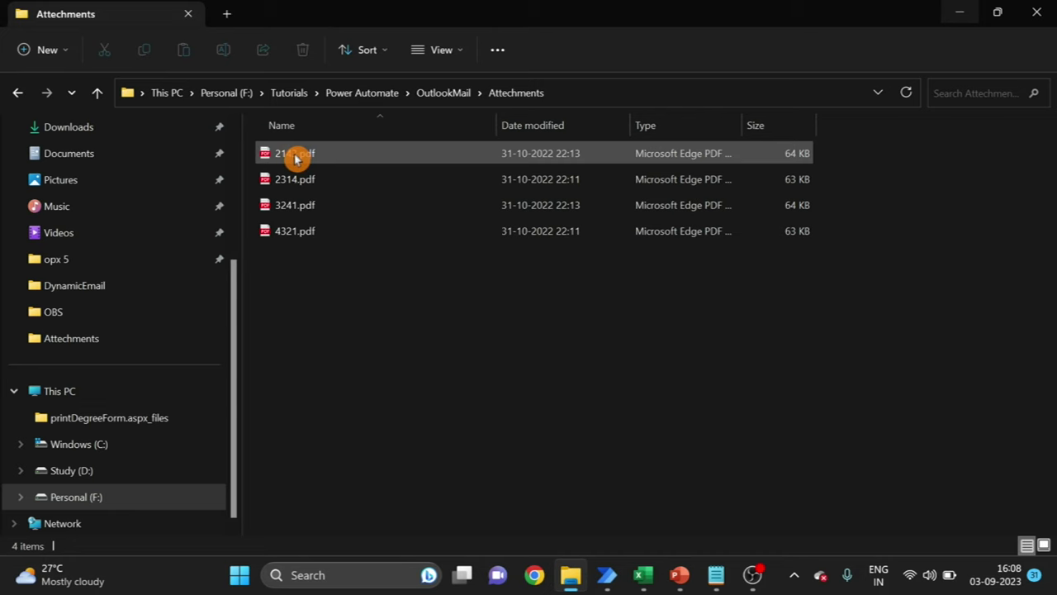
mouse_move(643, 575)
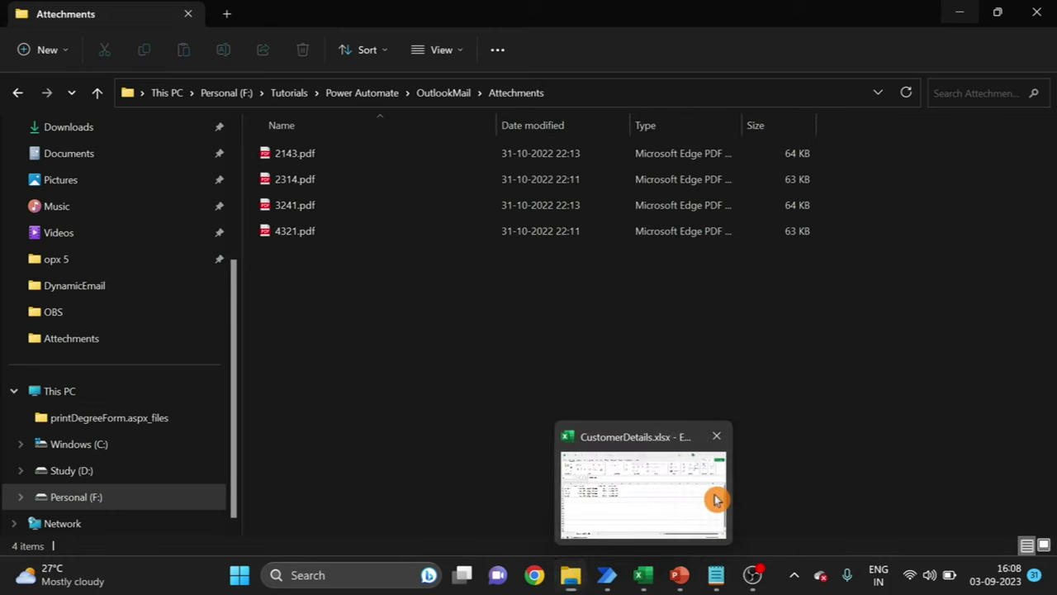
left_click(716, 499)
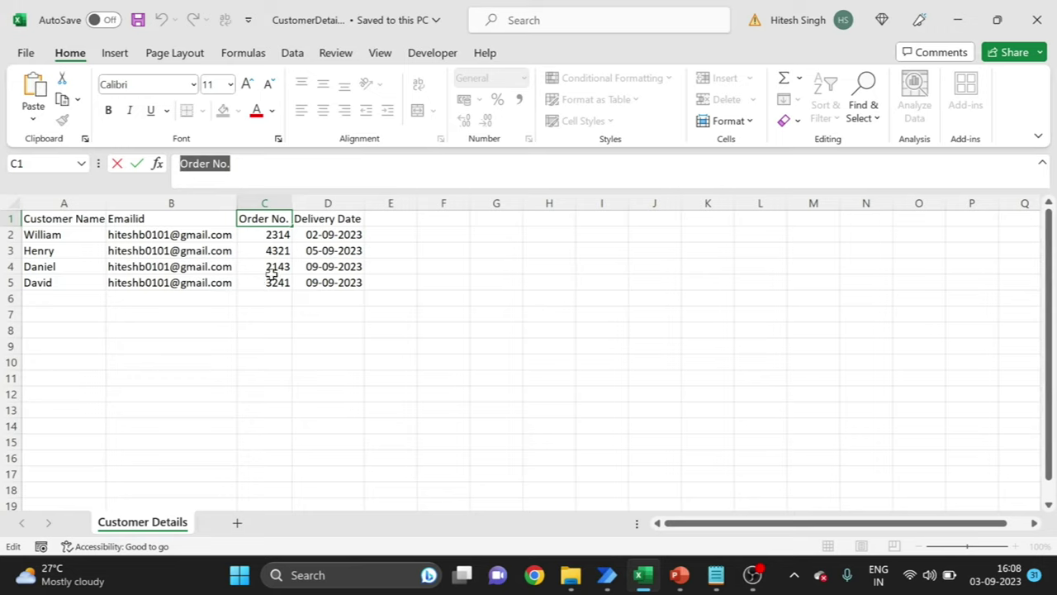
key("Return")
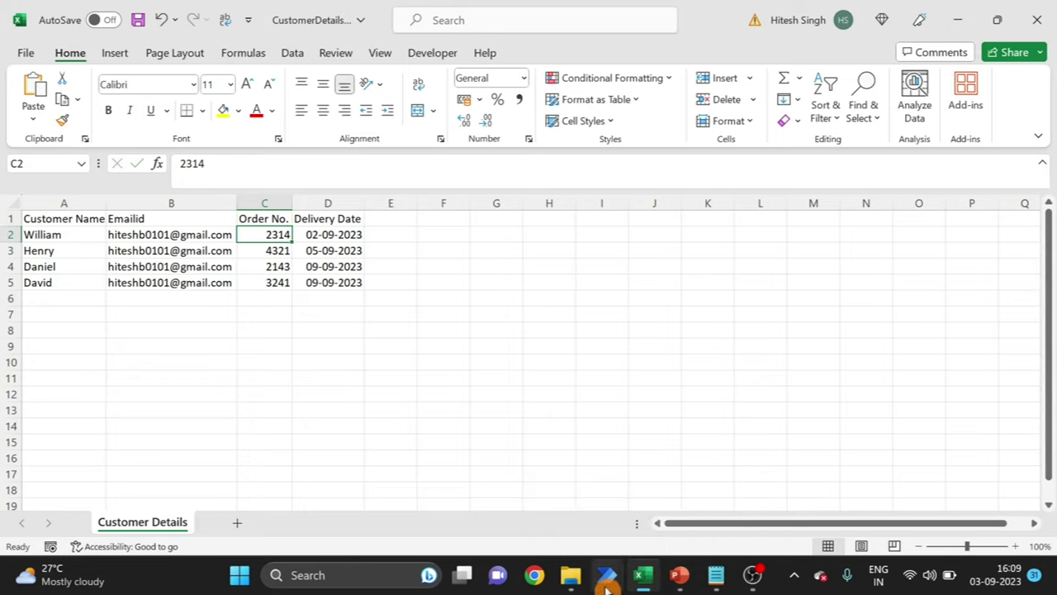
left_click(570, 575)
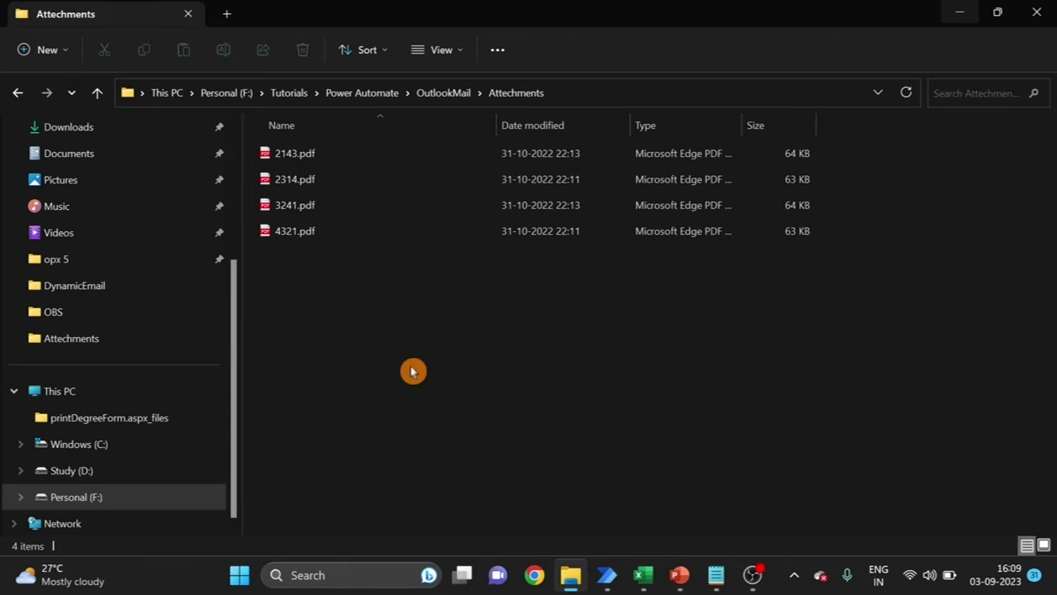
left_click(696, 487)
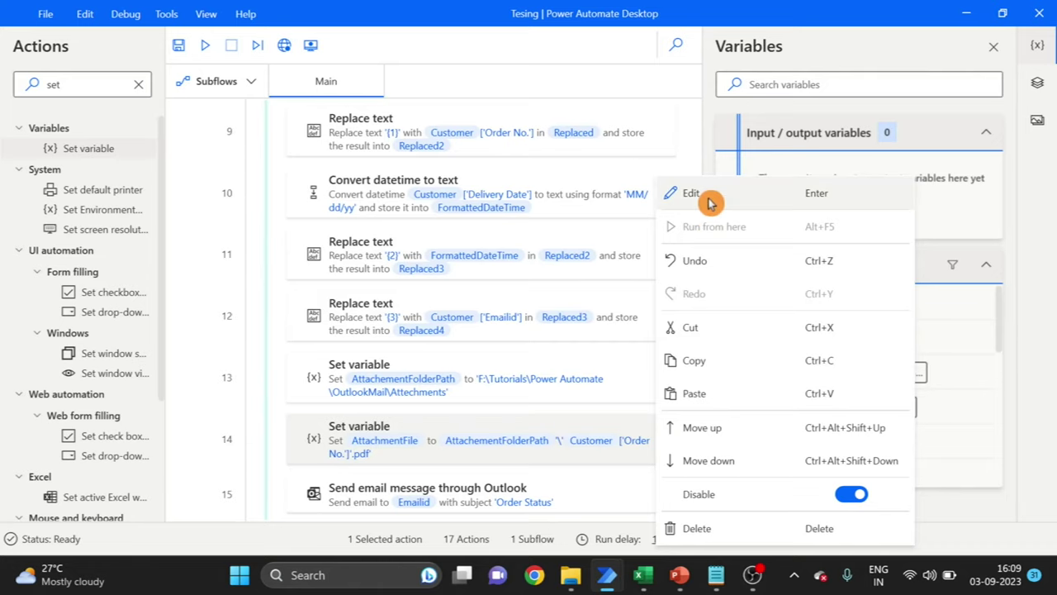
left_click(678, 196)
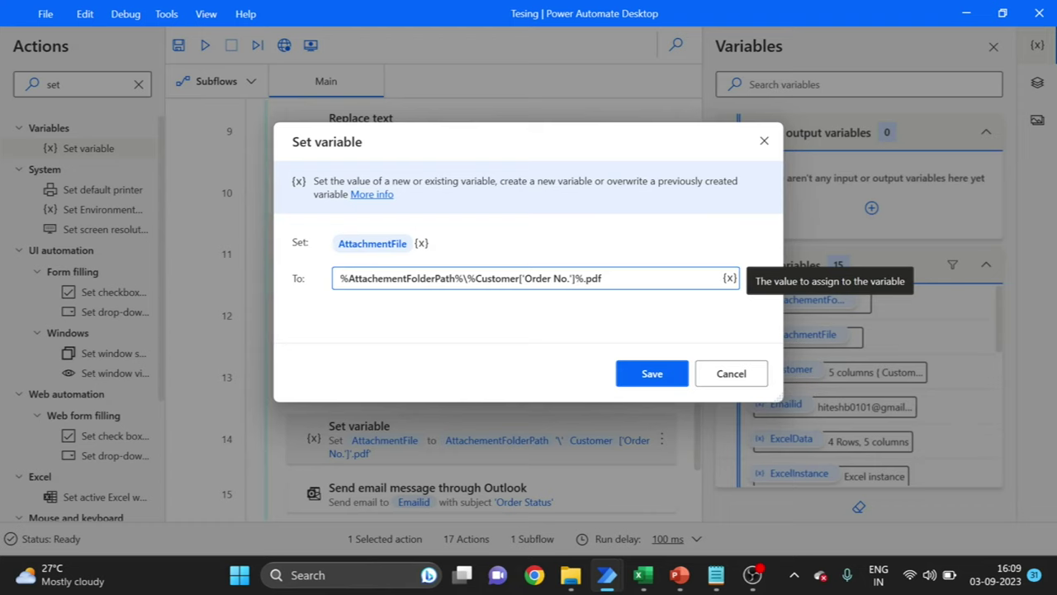
left_click_drag(522, 278, 568, 278)
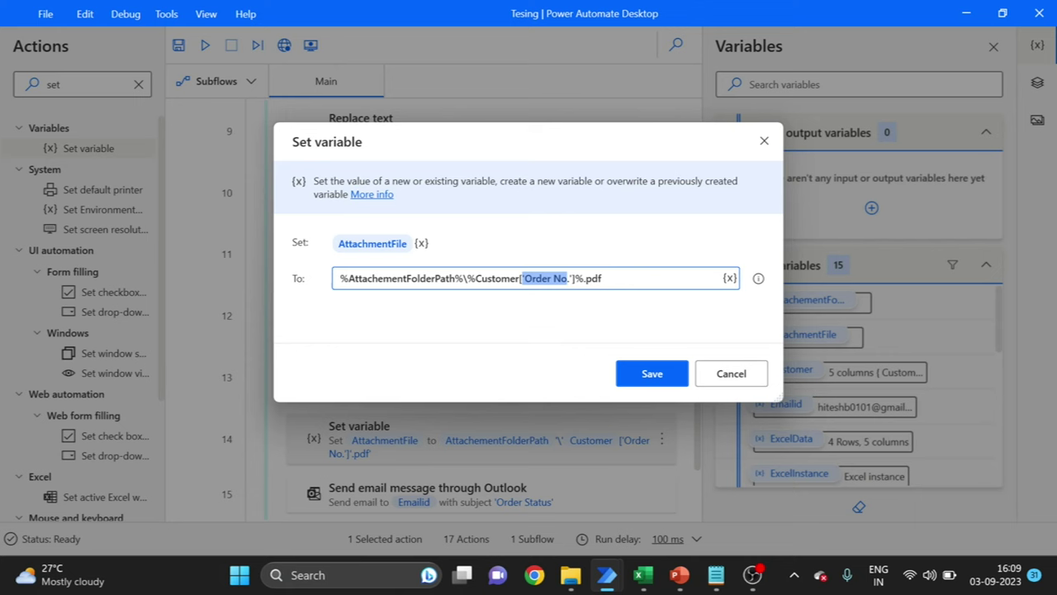
left_click(665, 377)
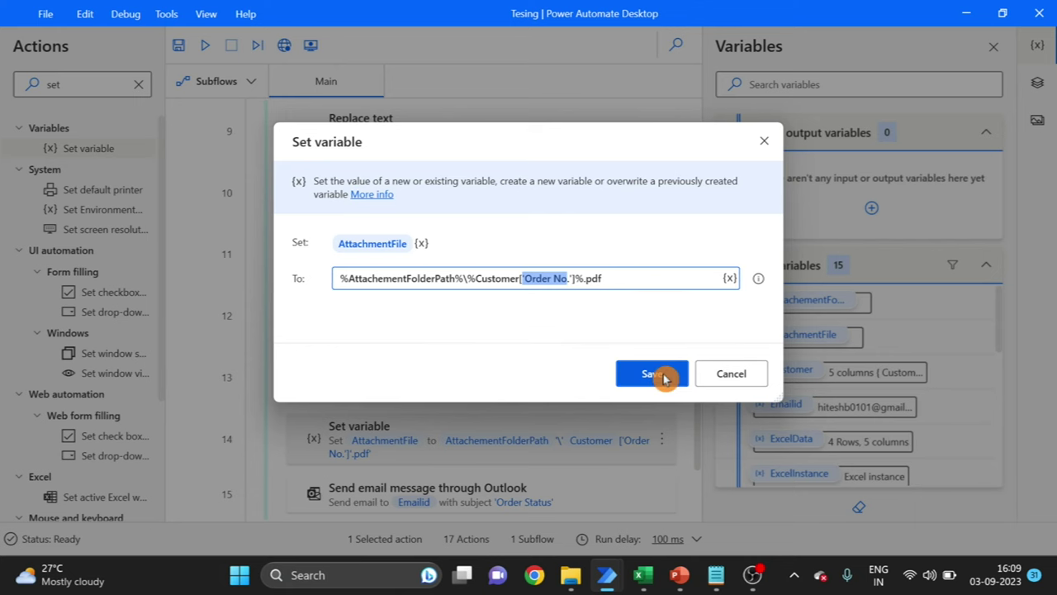
left_click(665, 376)
scroll(652, 413, "down", 1)
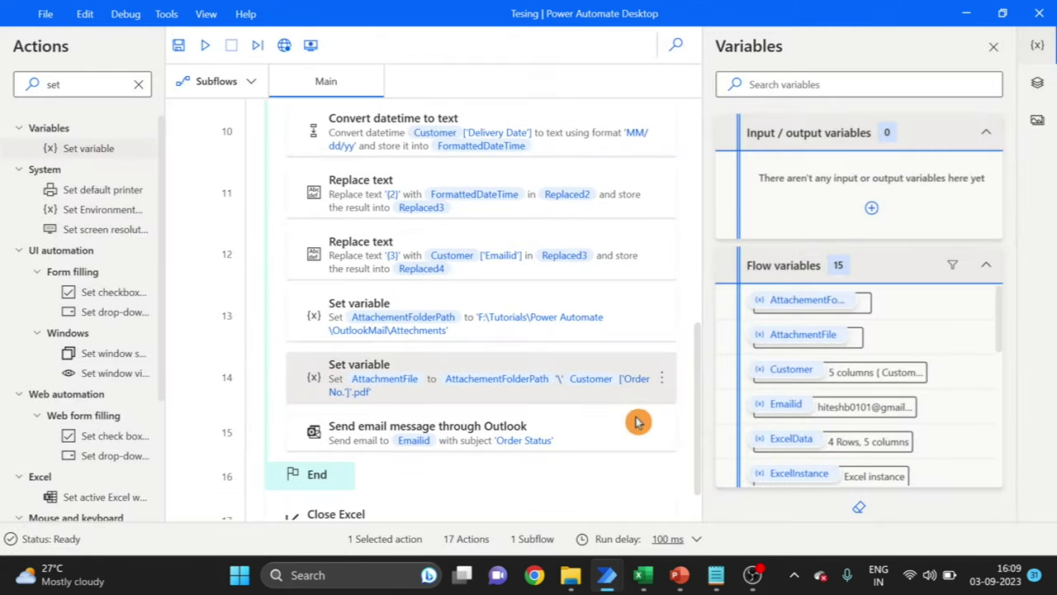
- Set the Outlook email step's Attachment(s) to %AttachmentFile%, save it, and run the flow
right_click(654, 433)
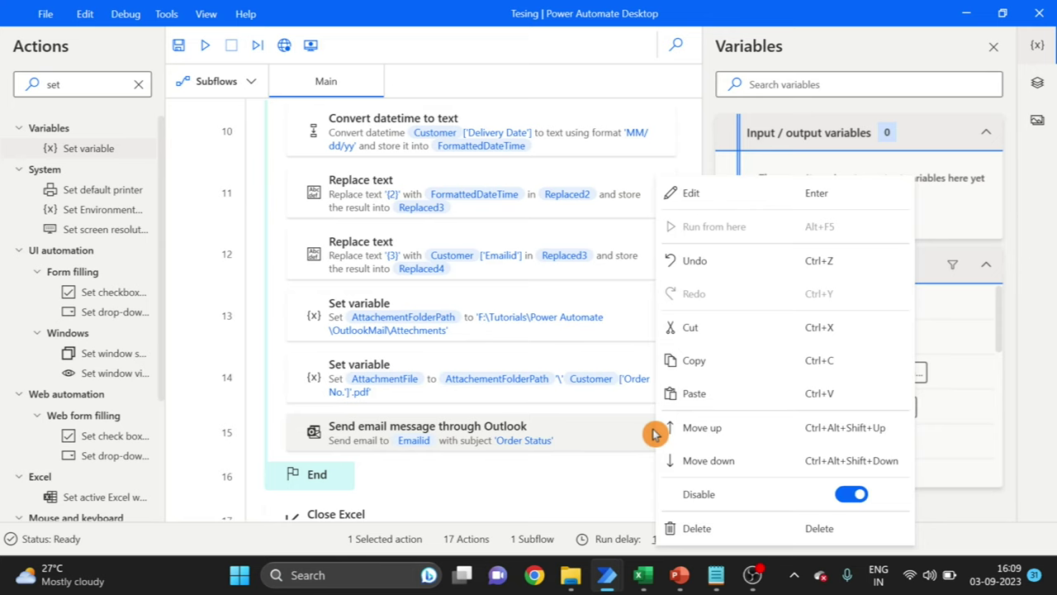
left_click(686, 192)
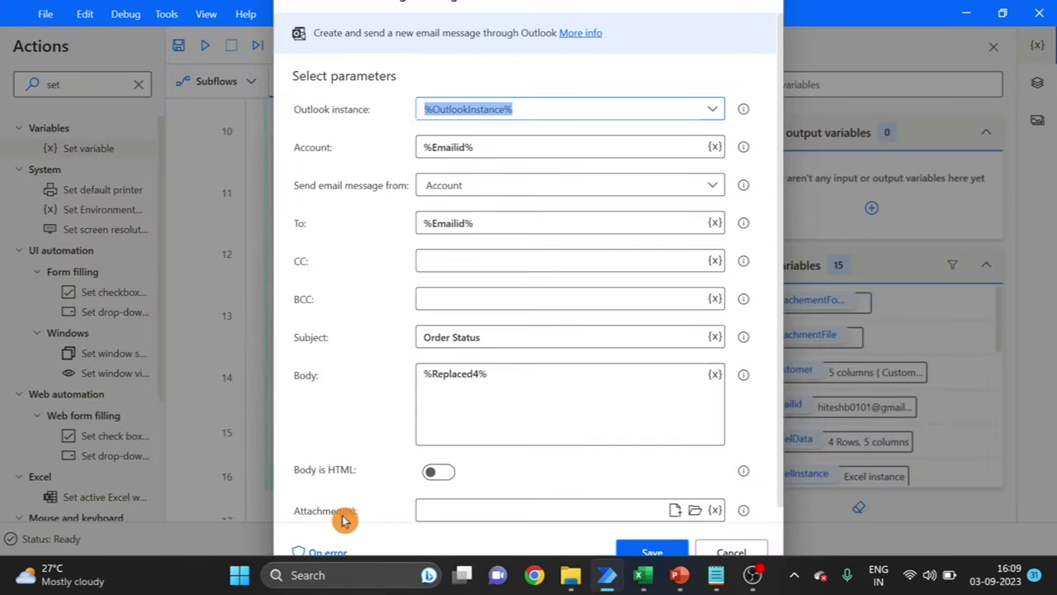
scroll(780, 448, "down", 1)
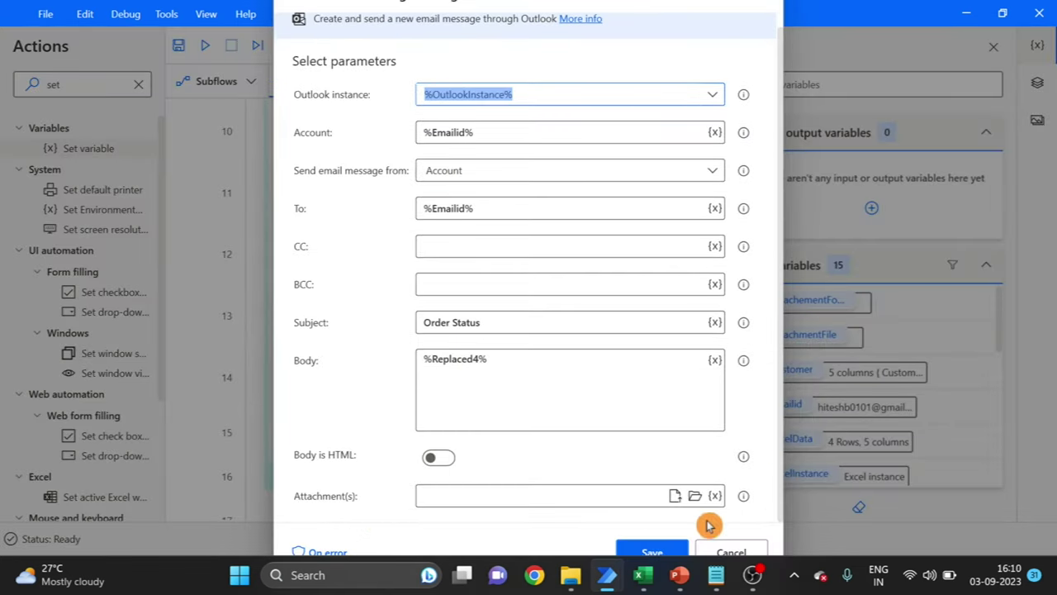
left_click(716, 497)
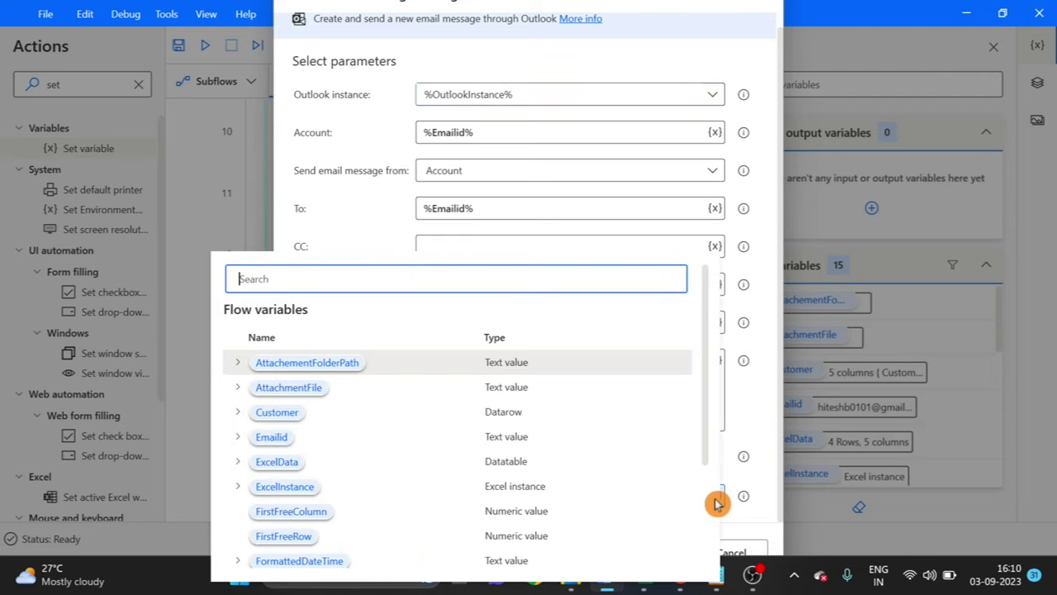
double_click(291, 390)
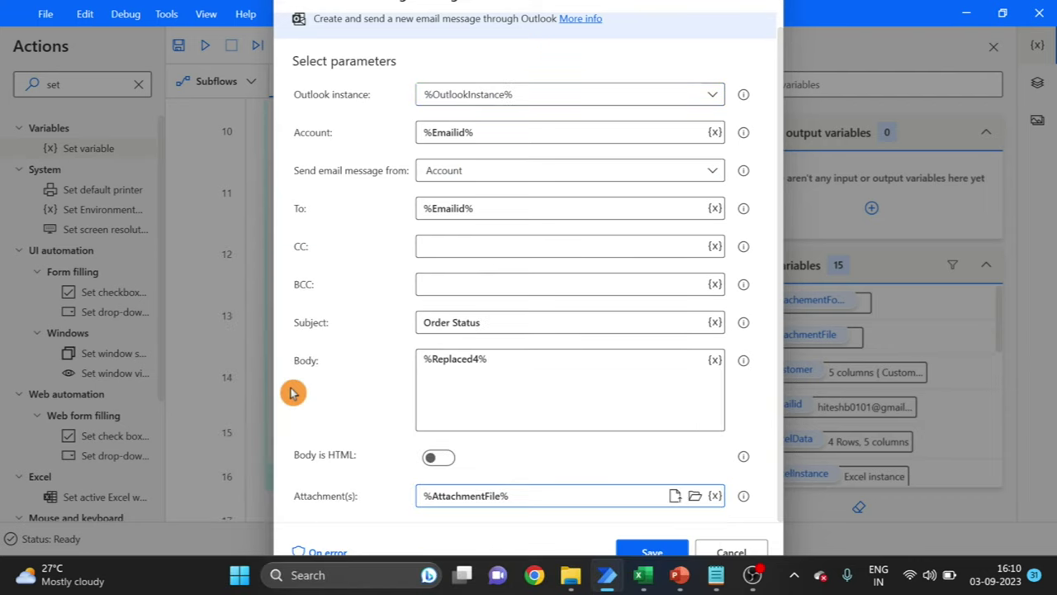
left_click(656, 550)
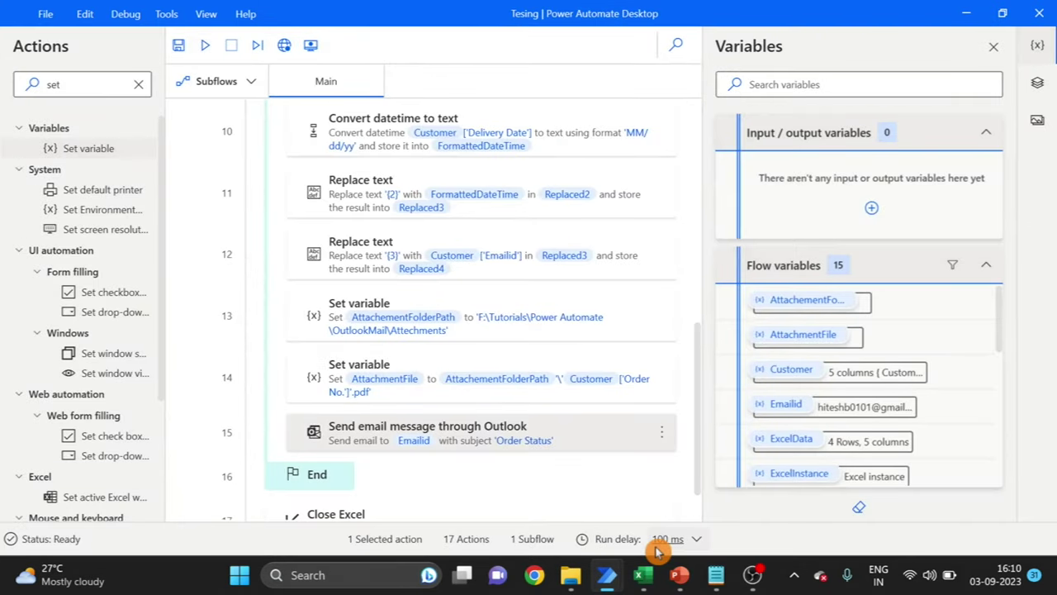
left_click(205, 47)
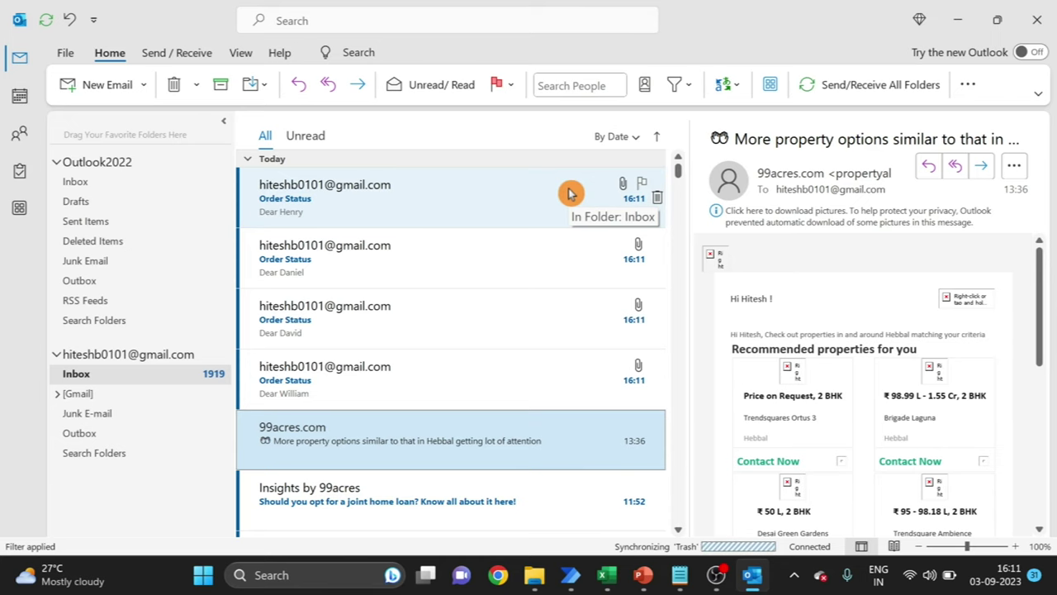
- Check the Order Status emails for orders 4321, 2143, 3241 and 2314 against their PDFs
left_click(521, 208)
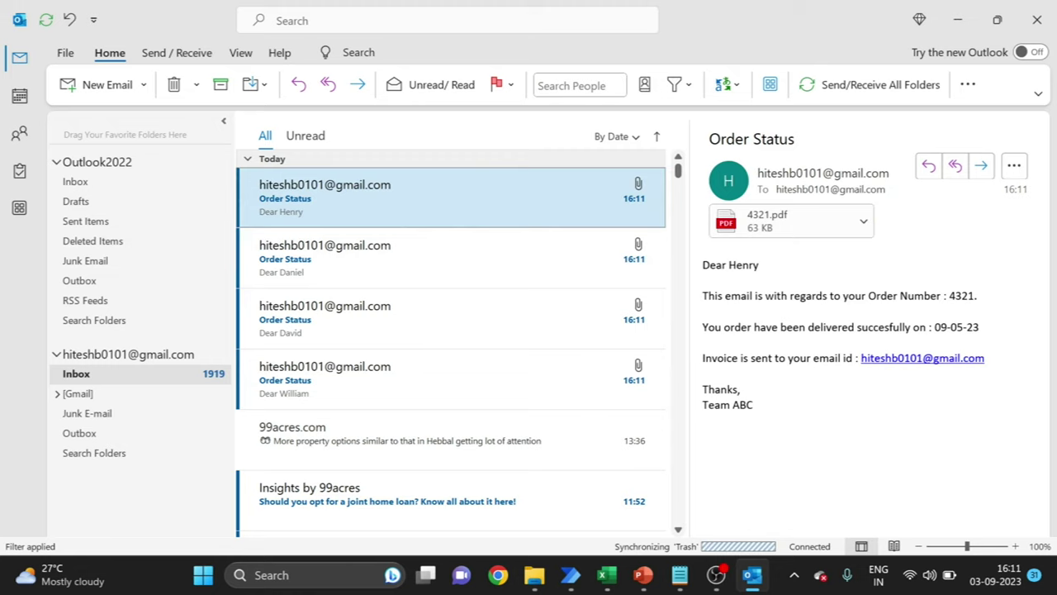
key("Return")
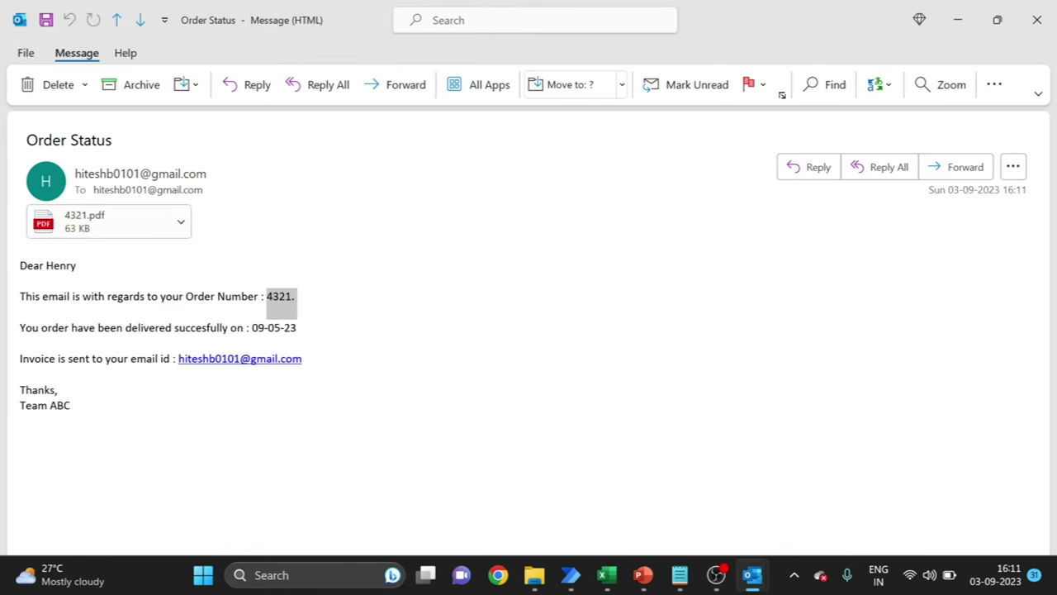
mouse_move(752, 574)
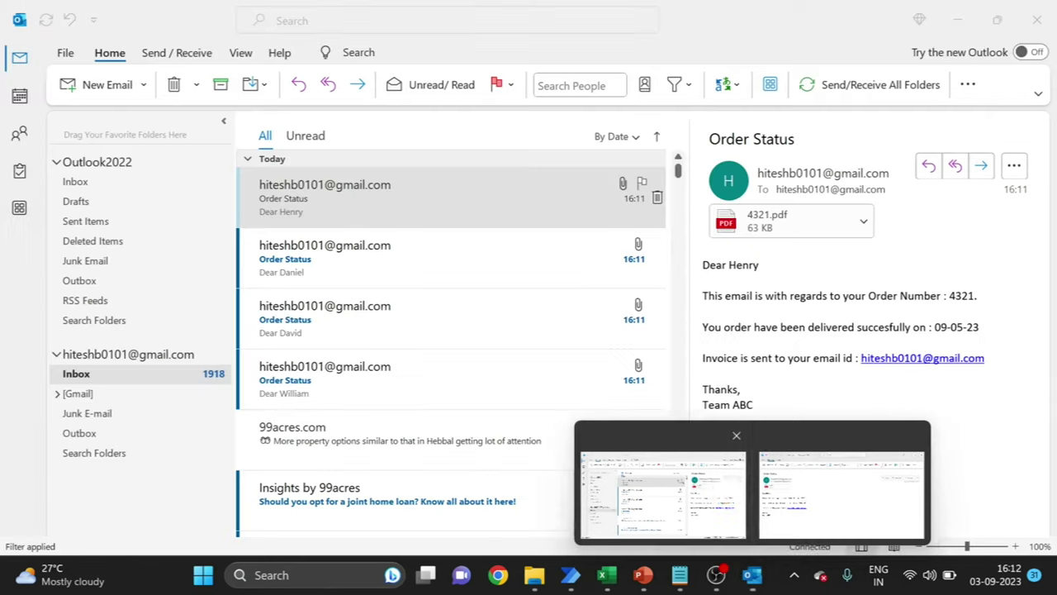
left_click(725, 491)
left_click(368, 254)
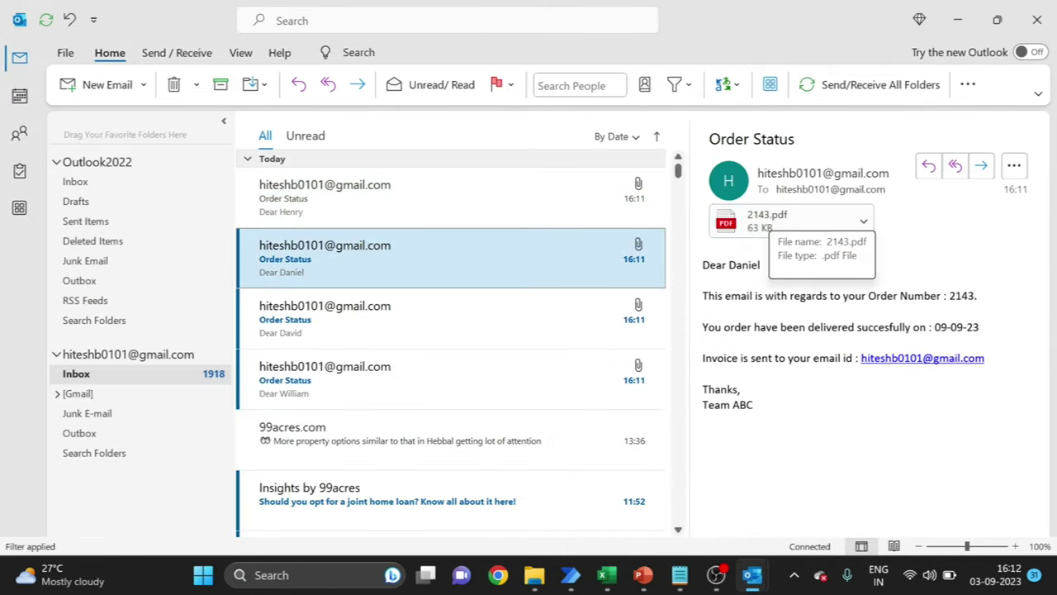
left_click(471, 322)
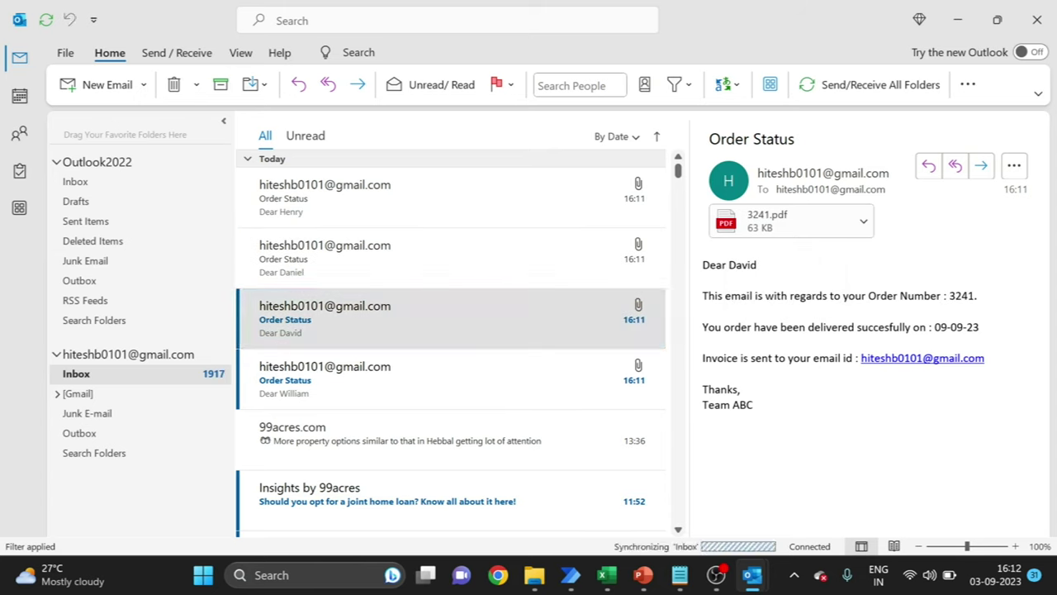
left_click_drag(975, 295, 948, 296)
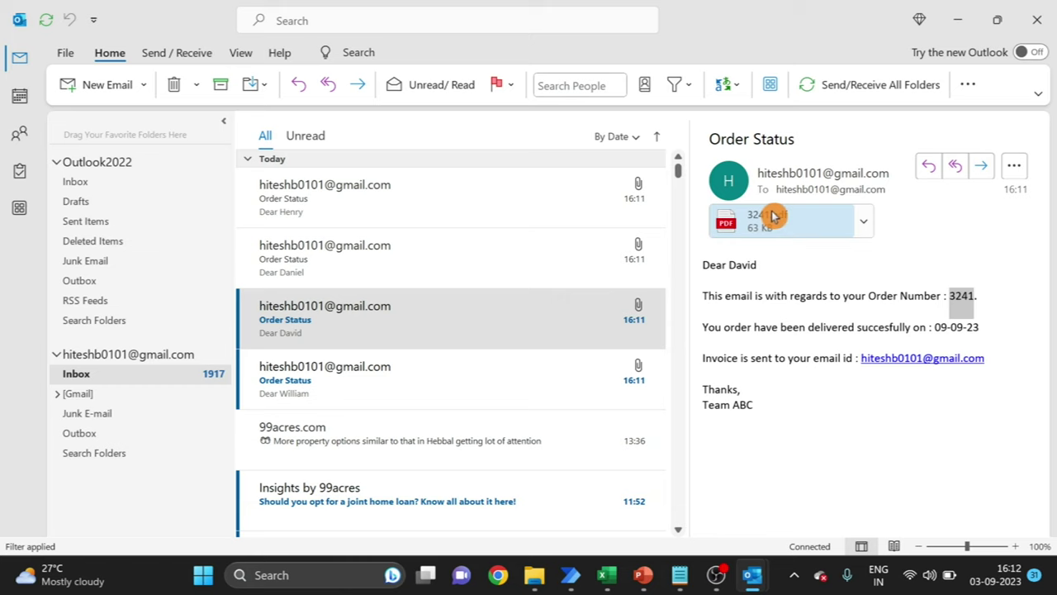
left_click(504, 381)
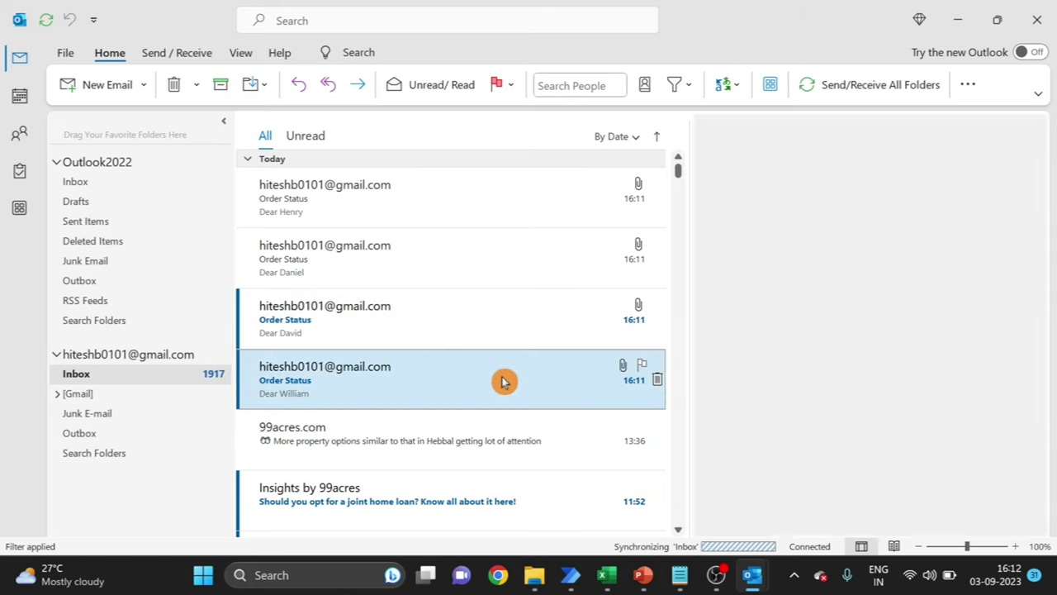
double_click(962, 295)
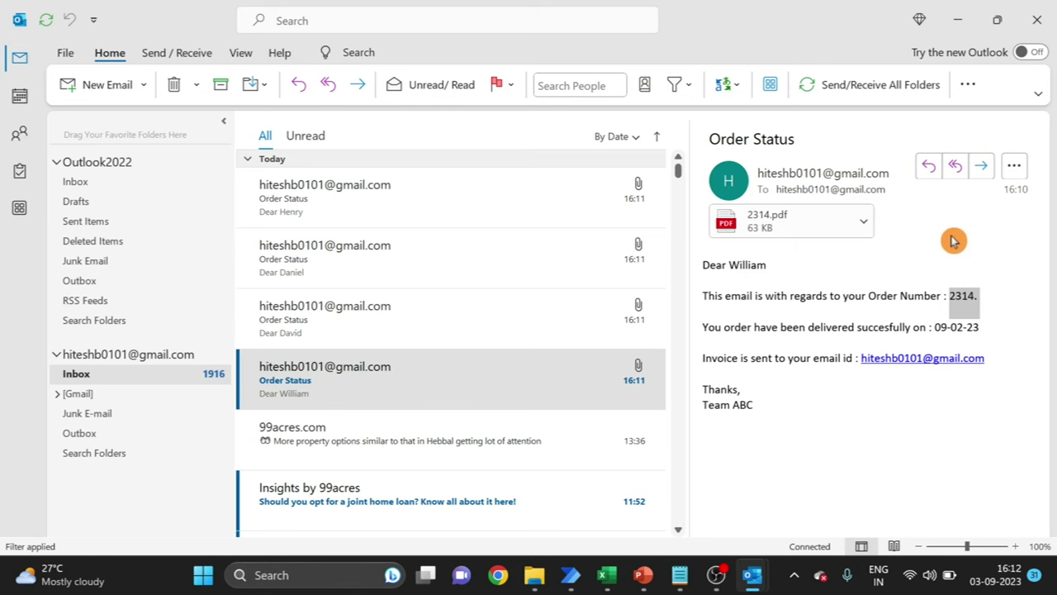
key("alt+Tab")
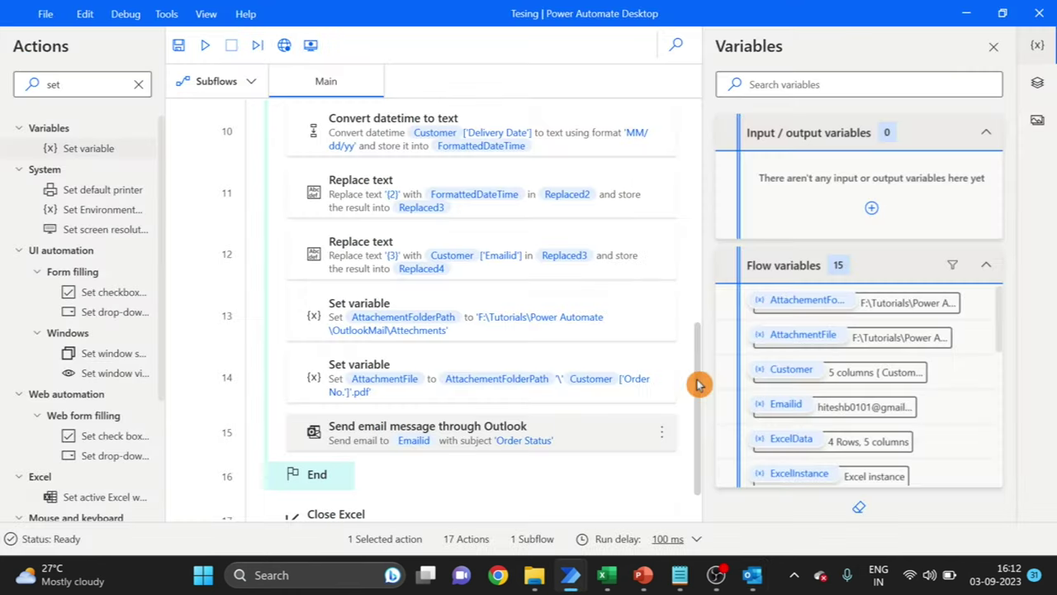